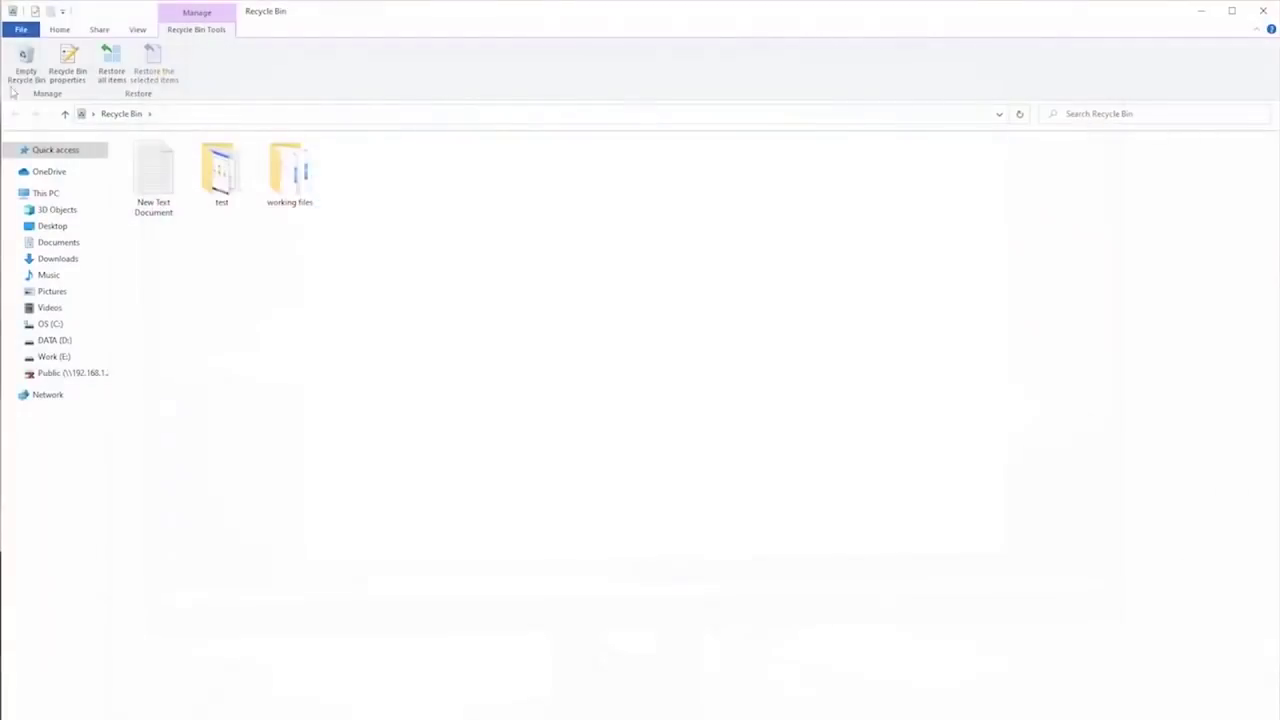
# Permanently delete the Recycle Bin's three items, then launch Command Prompt as administrator.
pyautogui.click(27, 60)
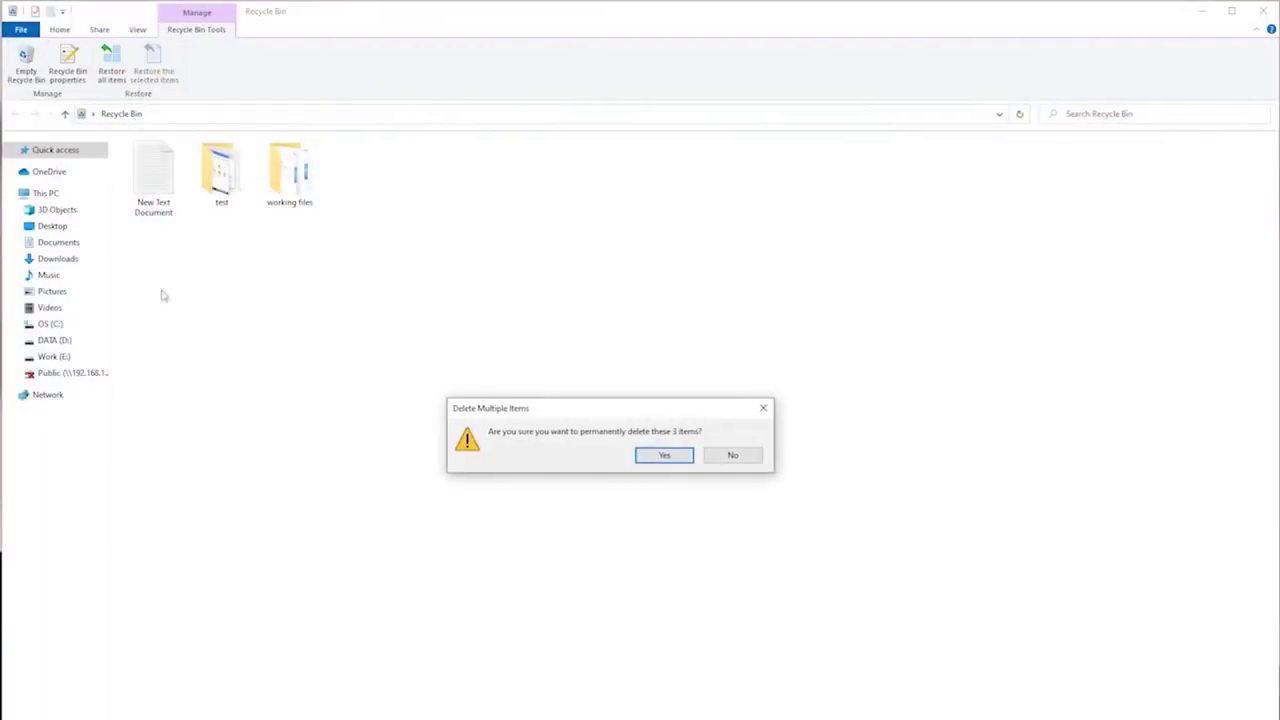
pyautogui.click(663, 456)
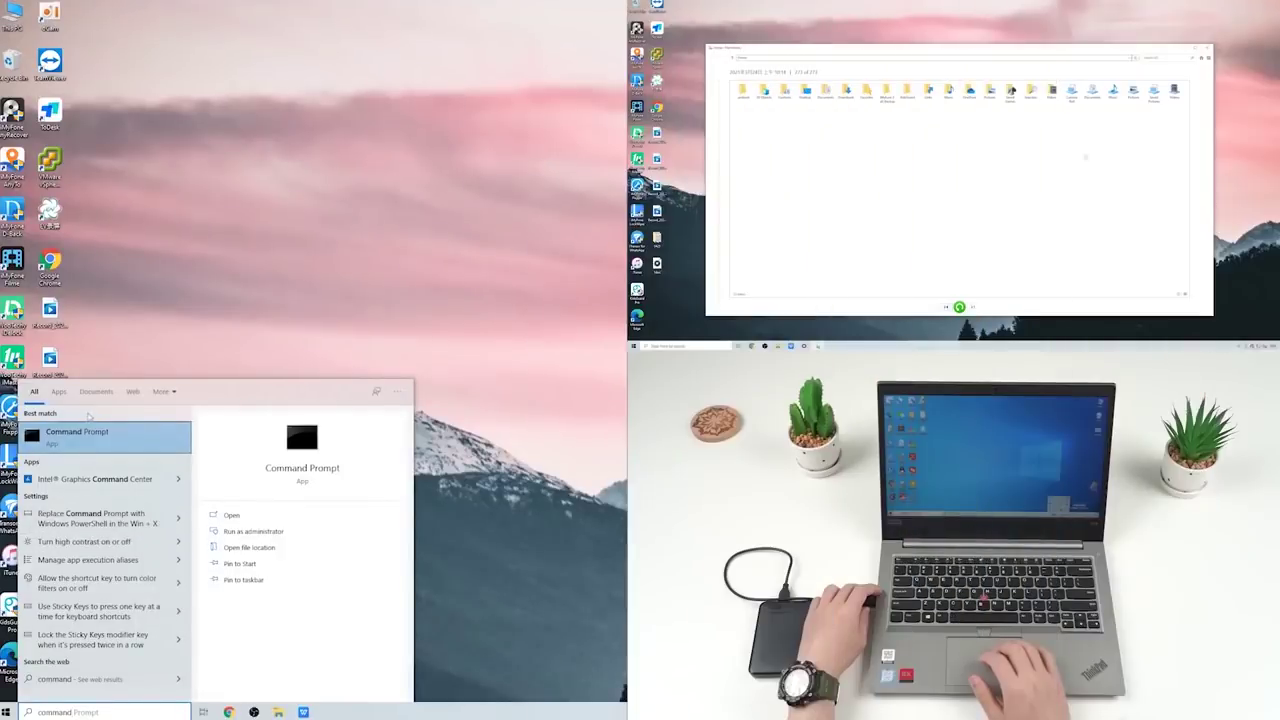
pyautogui.rightClick(98, 434)
pyautogui.click(117, 449)
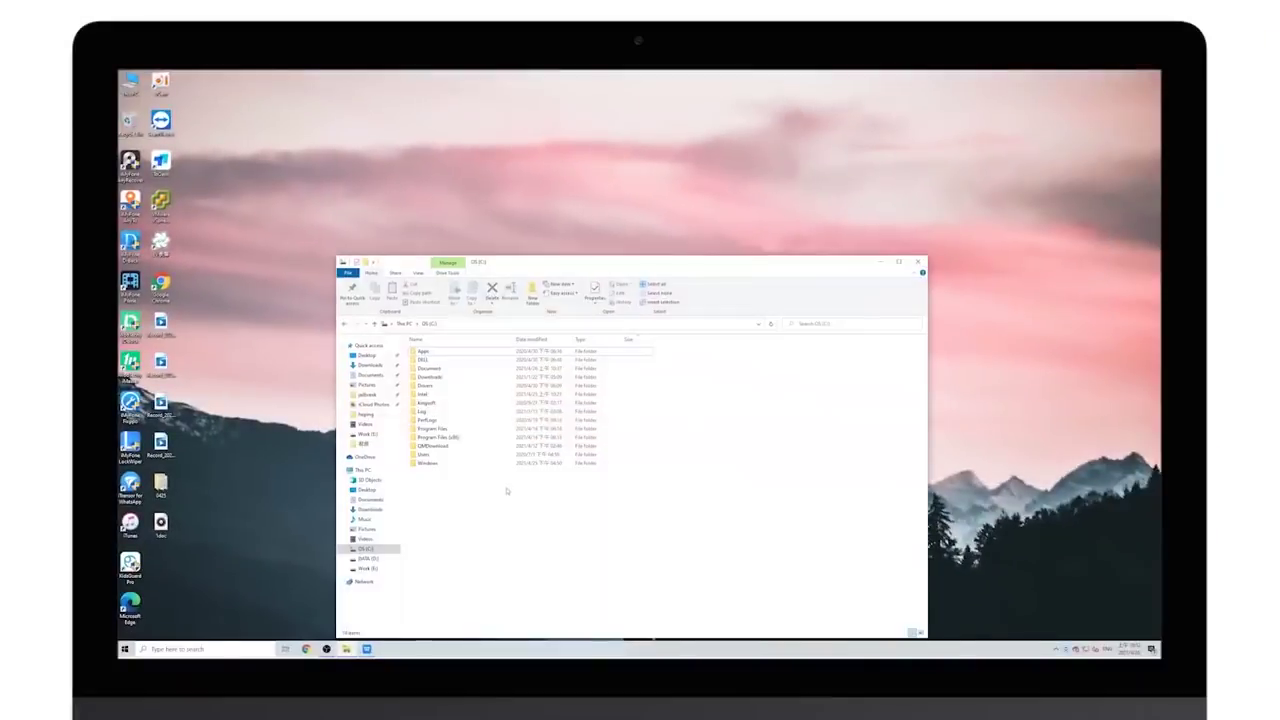
# Delete New File from the C:\Document folder.
pyautogui.doubleClick(430, 368)
pyautogui.click(428, 352)
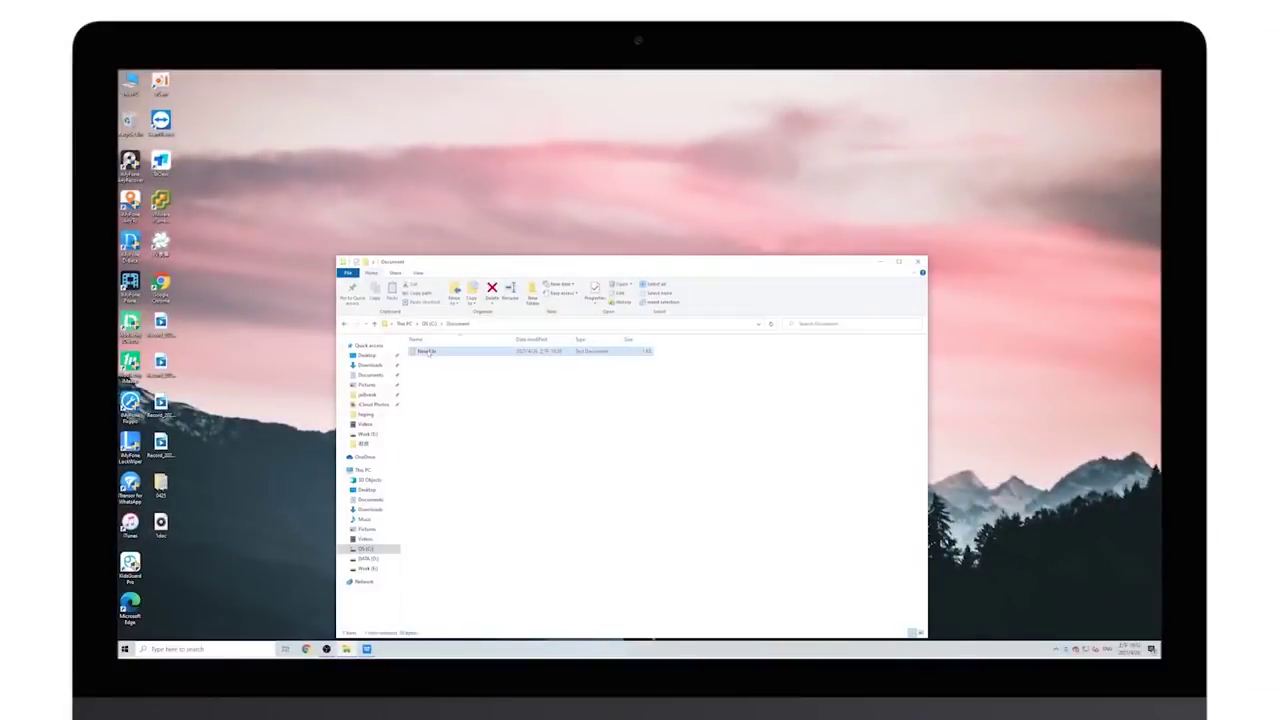
pyautogui.rightClick(428, 352)
pyautogui.click(450, 592)
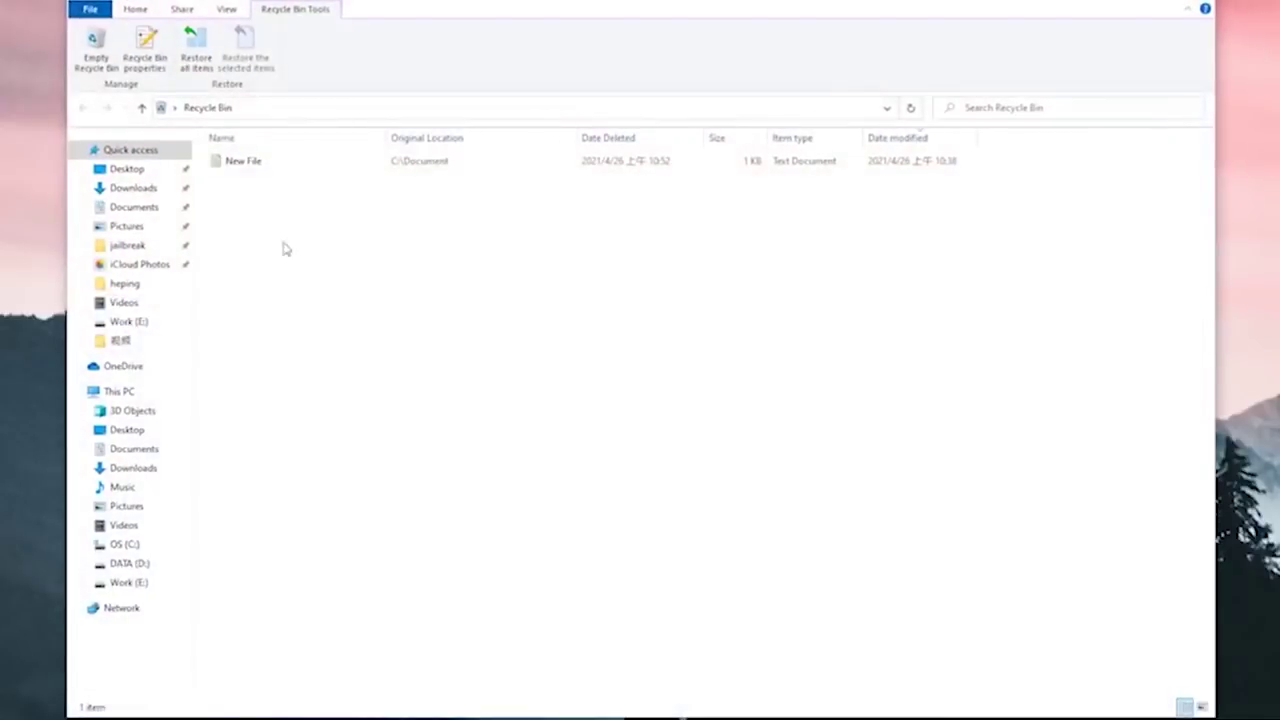
# Restore the deleted New File from the Recycle Bin to its original location.
pyautogui.click(257, 169)
pyautogui.rightClick(257, 169)
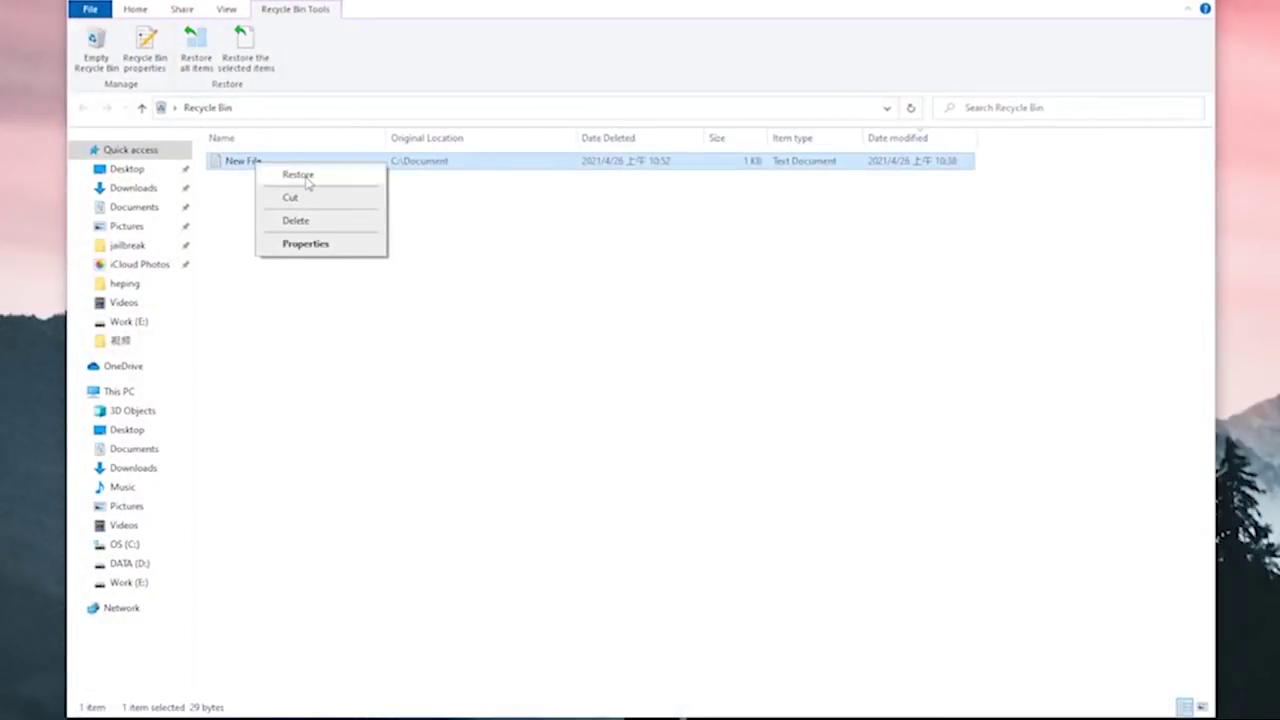
pyautogui.click(300, 175)
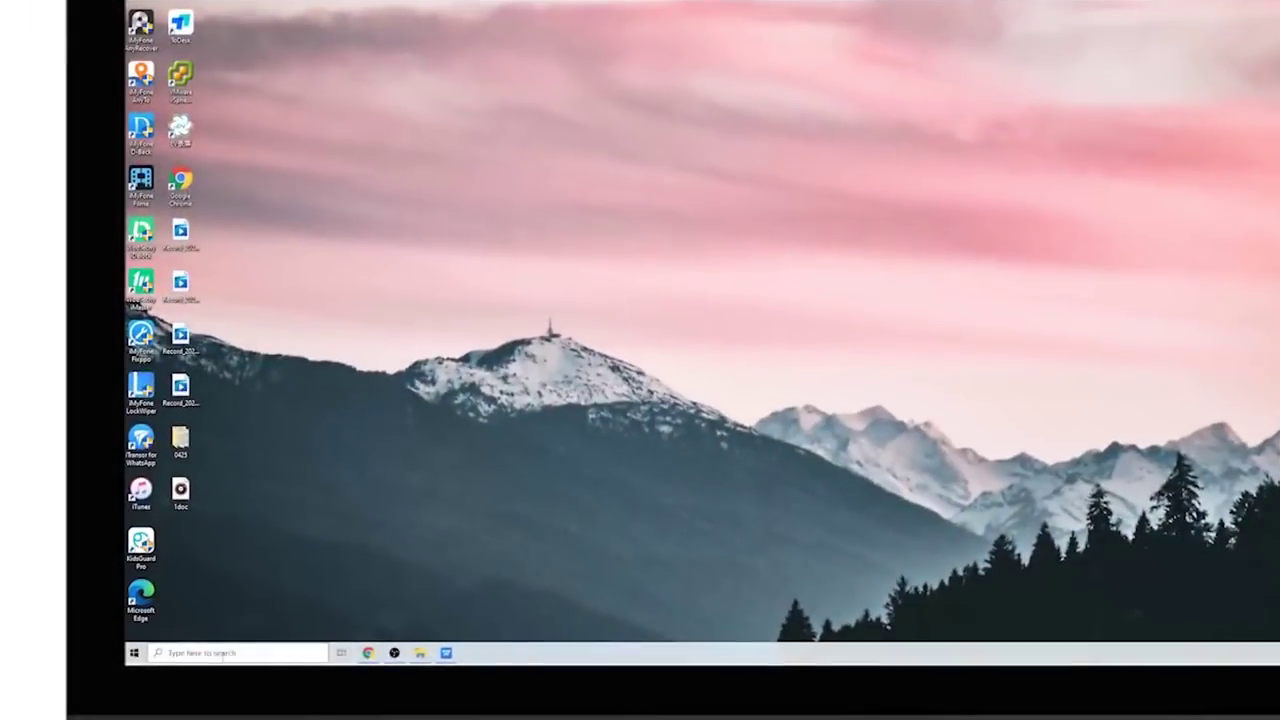
# Search 'command', run Command Prompt as administrator, and begin typing the chkdsk command.
pyautogui.click(222, 655)
pyautogui.write('command')
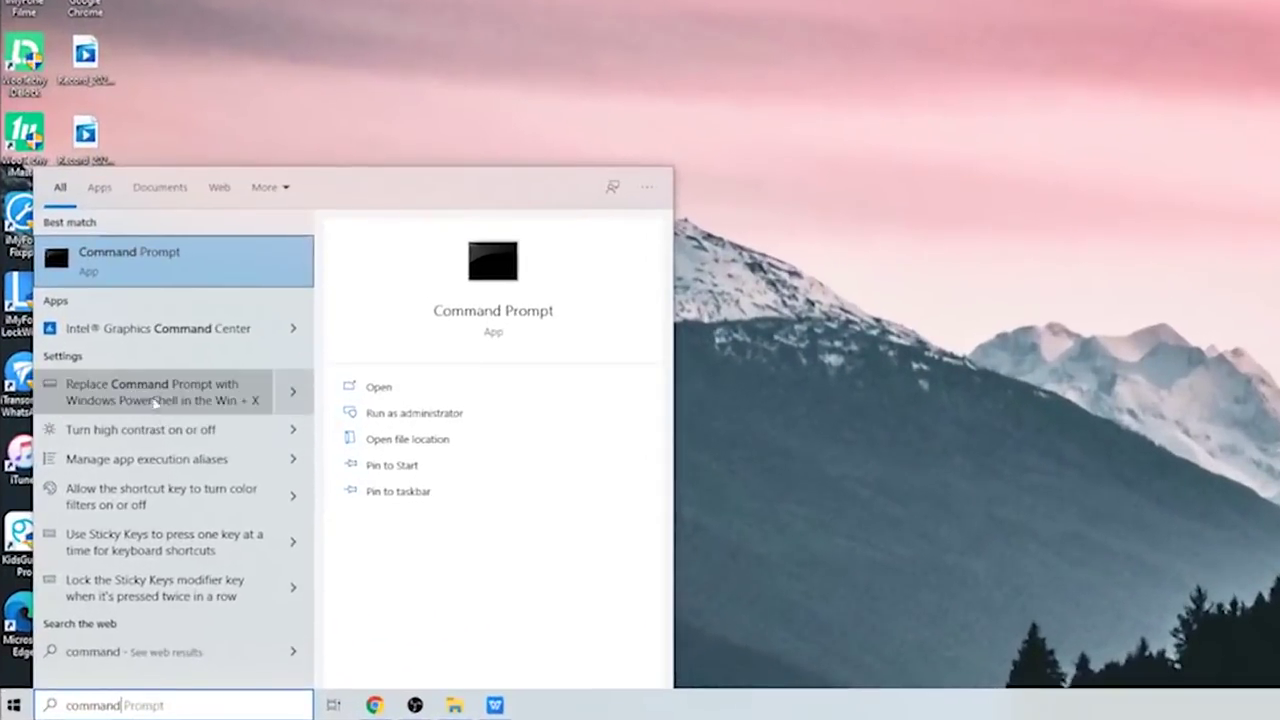
pyautogui.rightClick(140, 259)
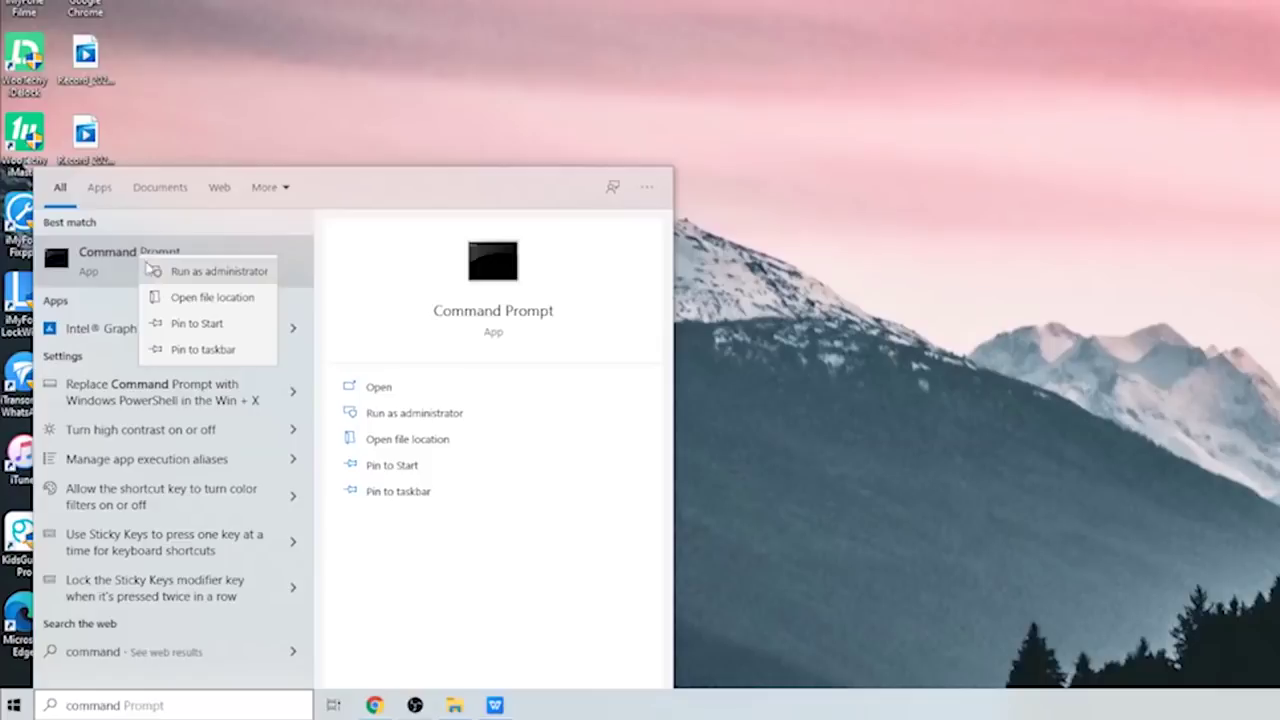
pyautogui.click(210, 271)
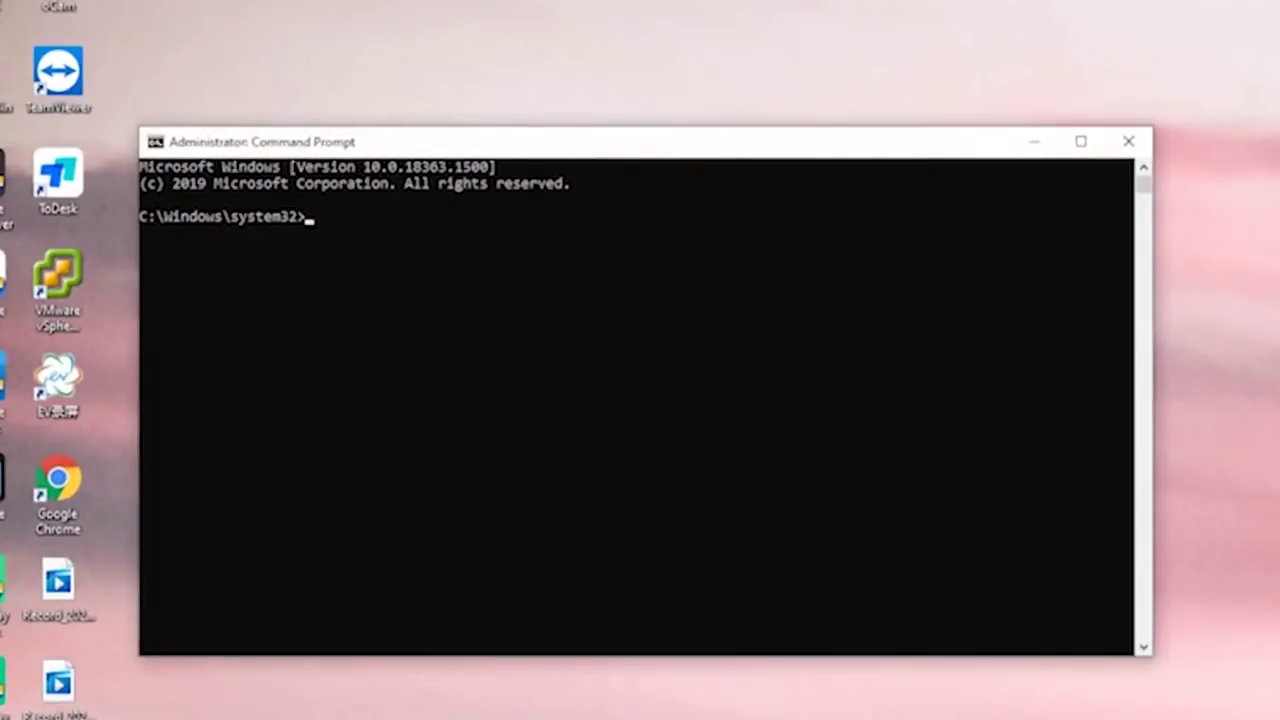
pyautogui.write('ch')
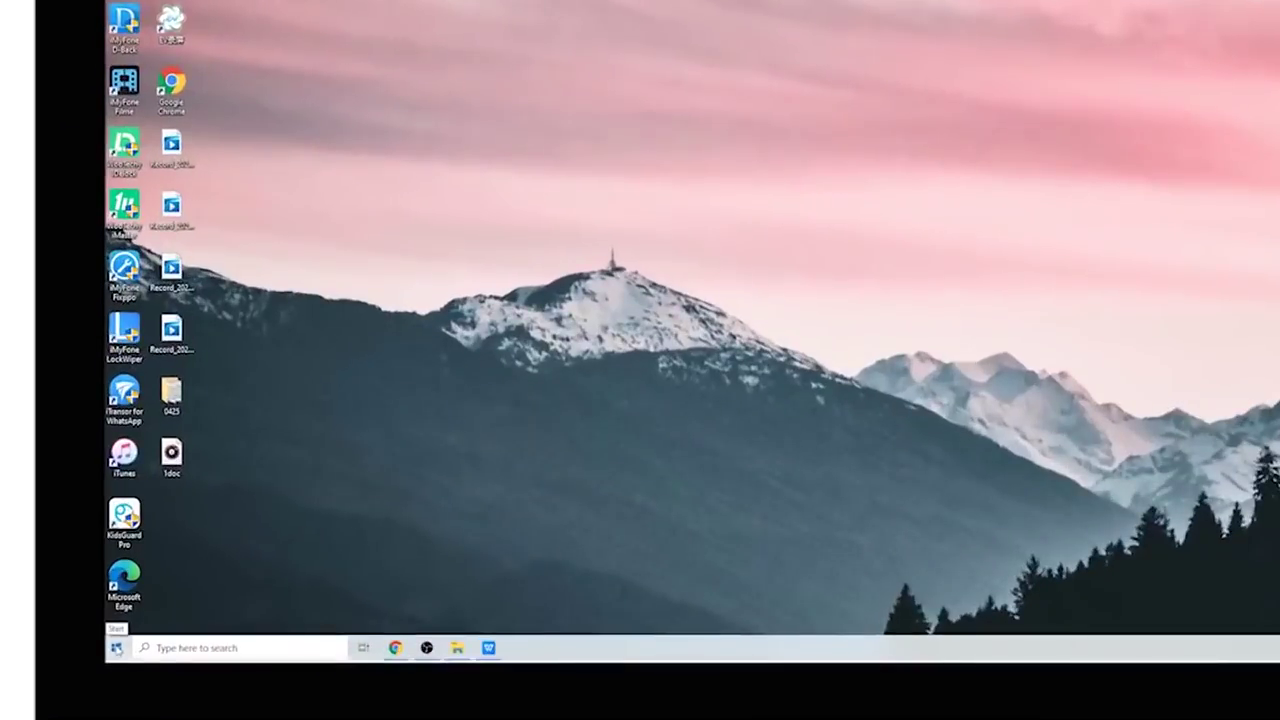
# Go from the Settings Update & Security Backup page to Backup and Restore (Windows 7).
pyautogui.click(116, 648)
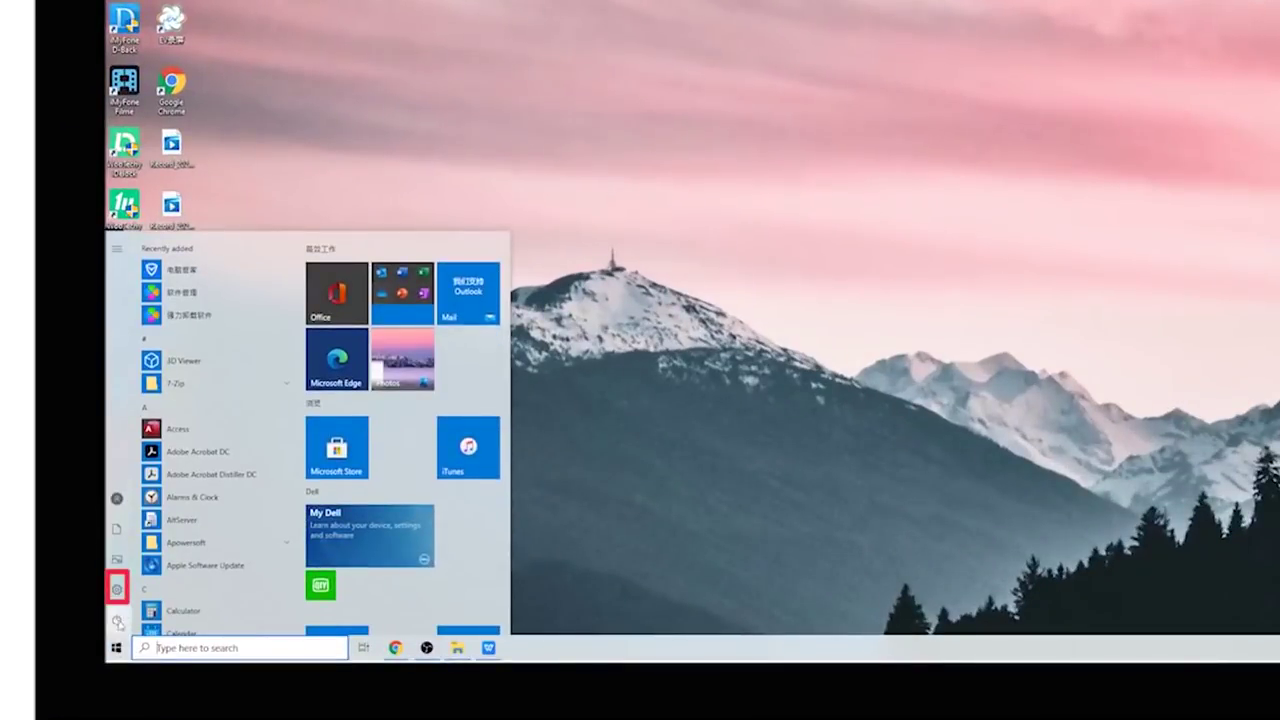
pyautogui.click(116, 589)
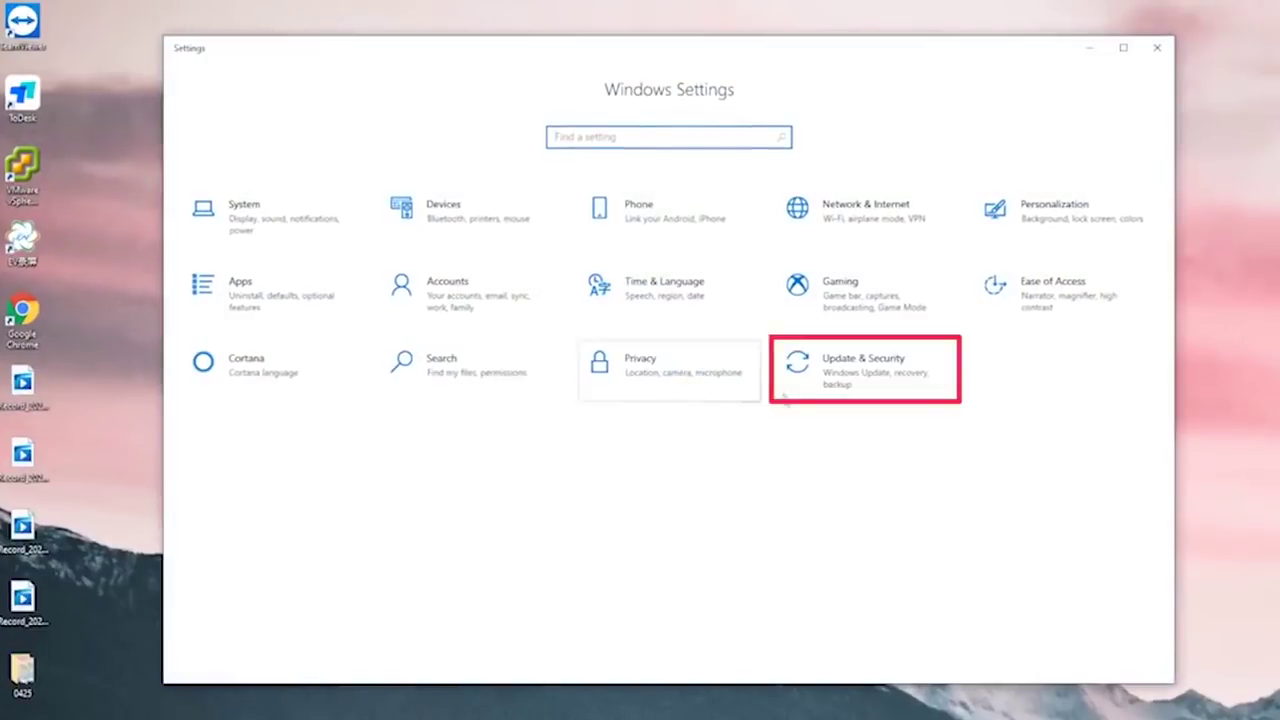
pyautogui.click(786, 399)
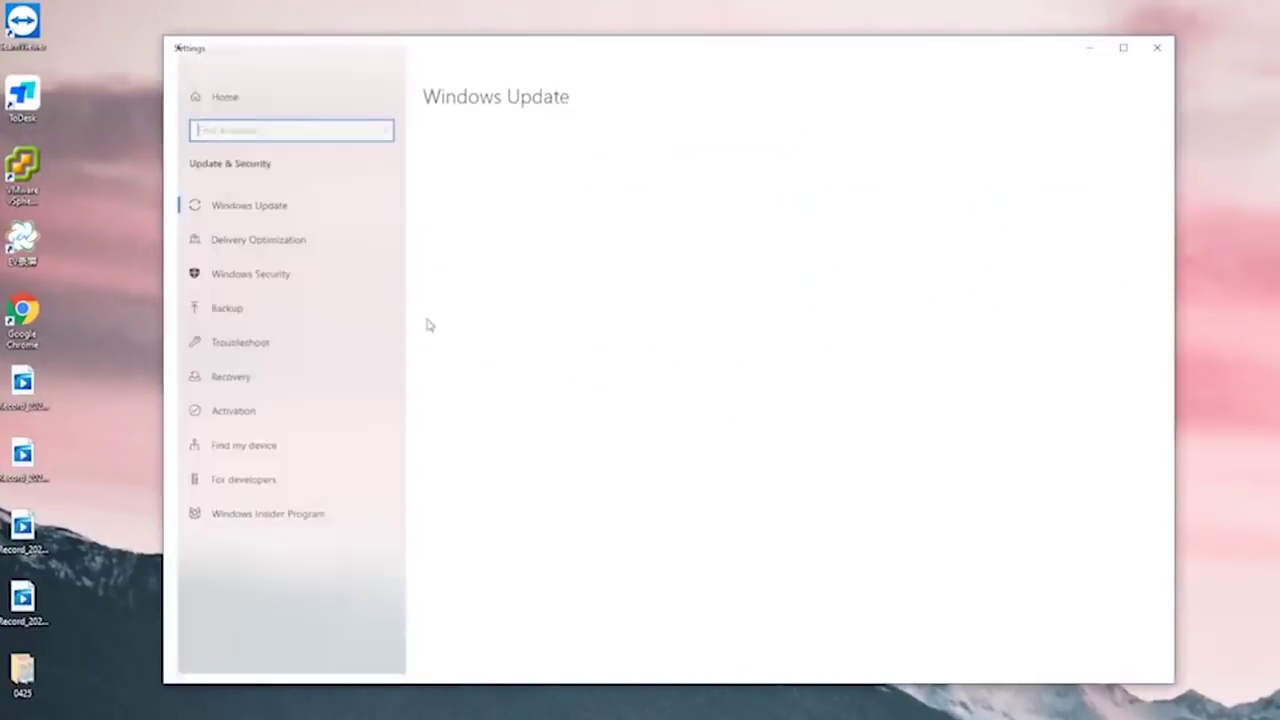
pyautogui.click(230, 306)
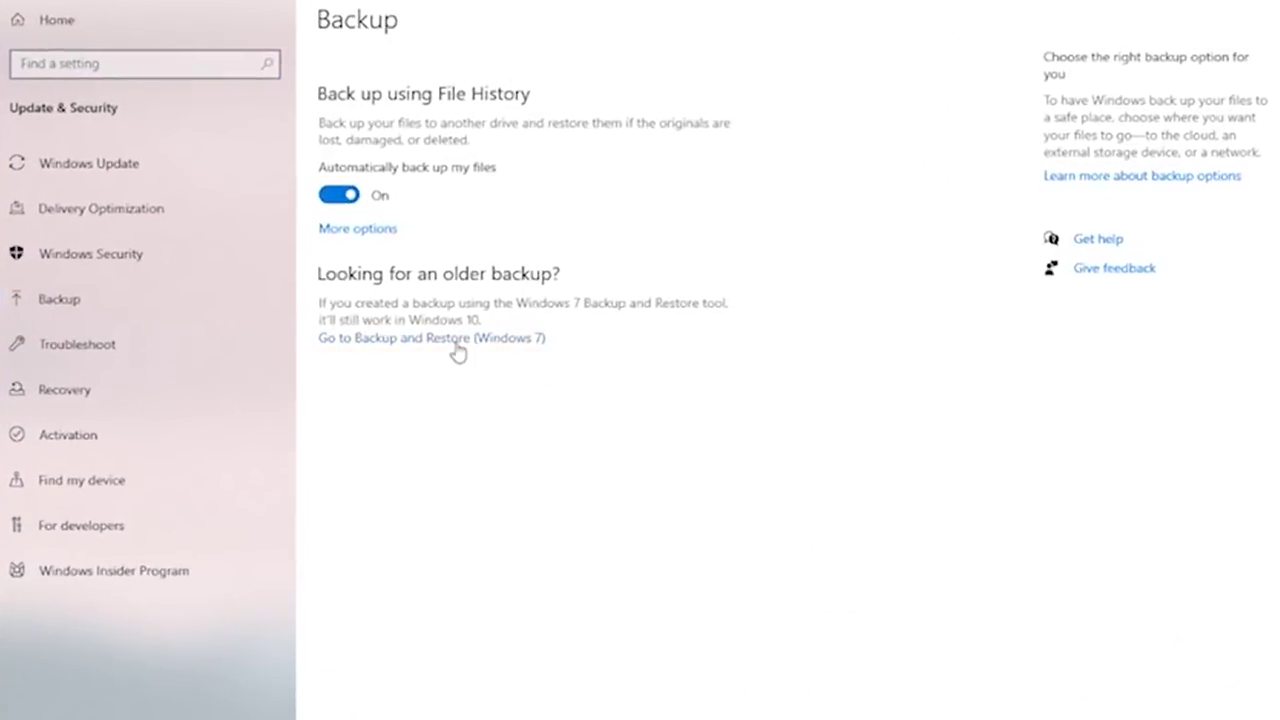
pyautogui.click(456, 342)
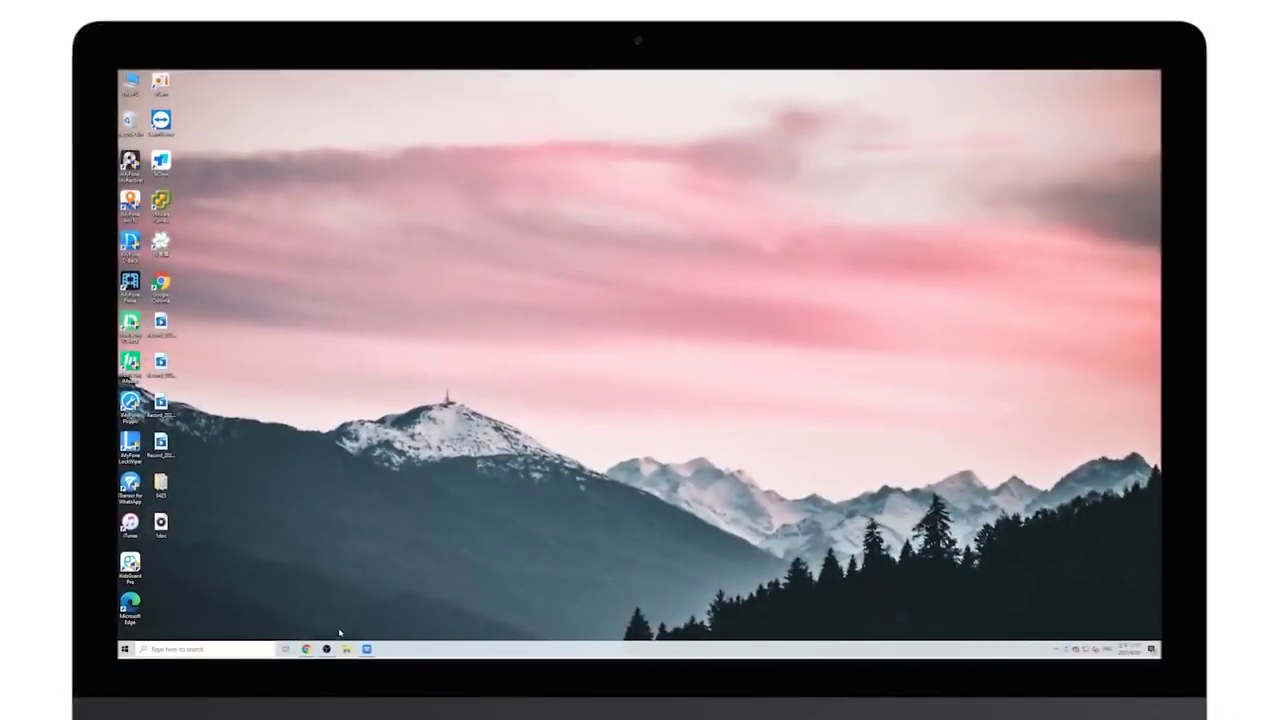
# Show drive OS (C:) in File Explorer and bring up the Document folder's context menu.
pyautogui.click(346, 649)
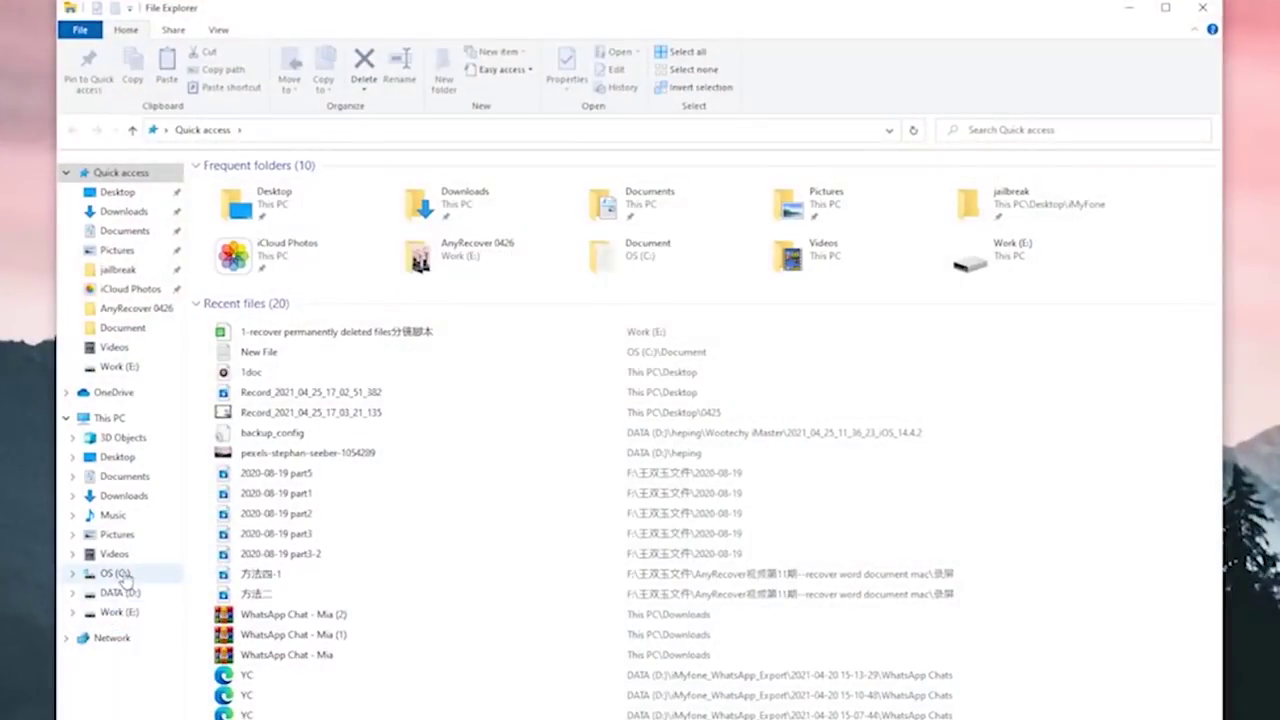
pyautogui.click(118, 574)
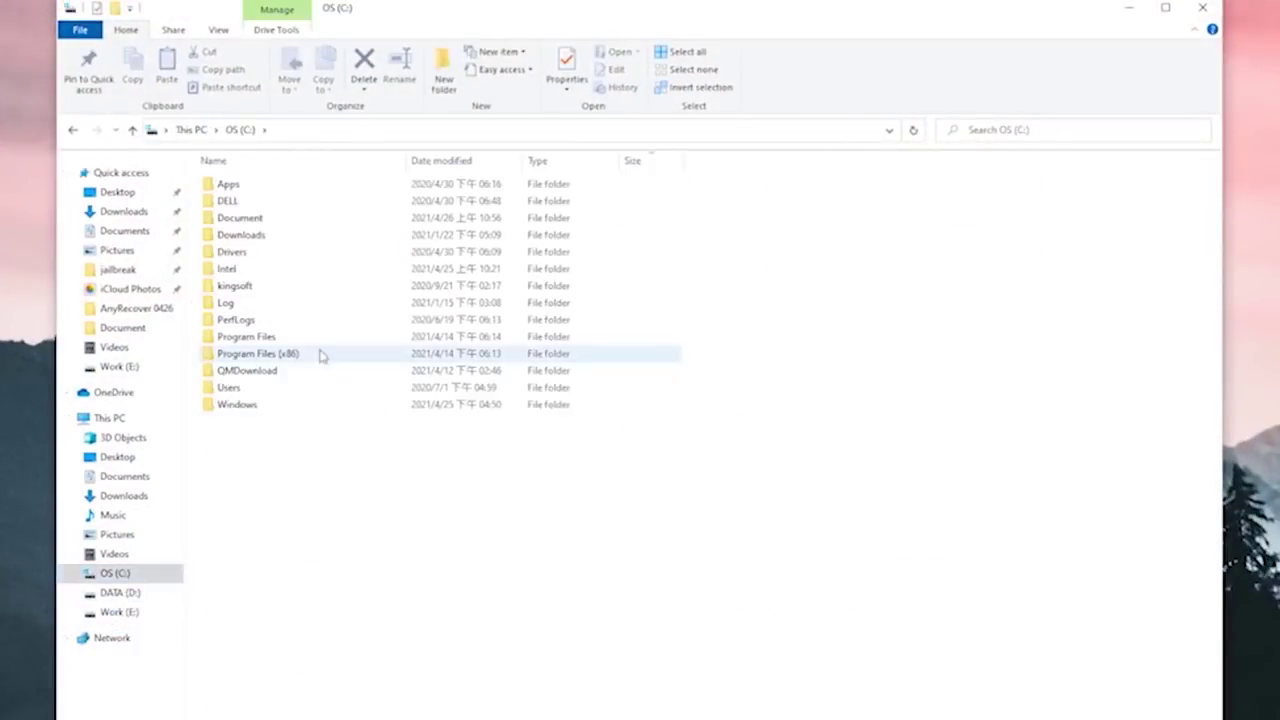
pyautogui.click(256, 221)
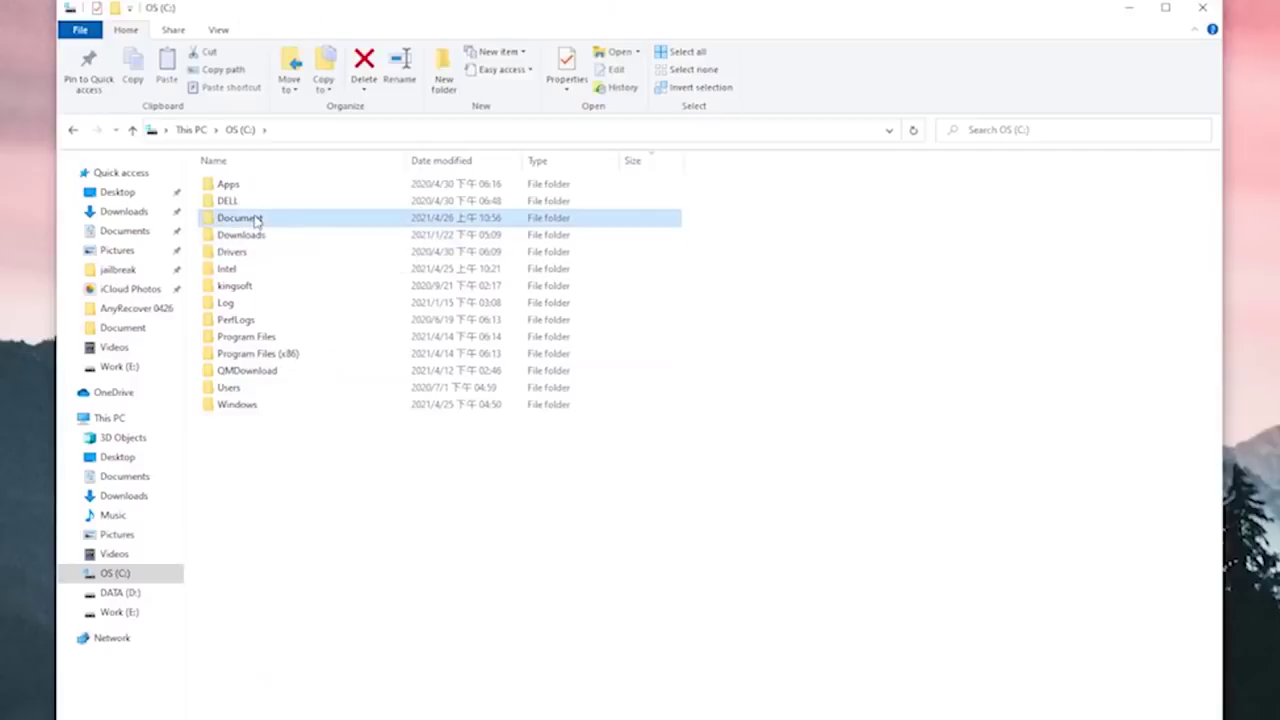
pyautogui.rightClick(258, 220)
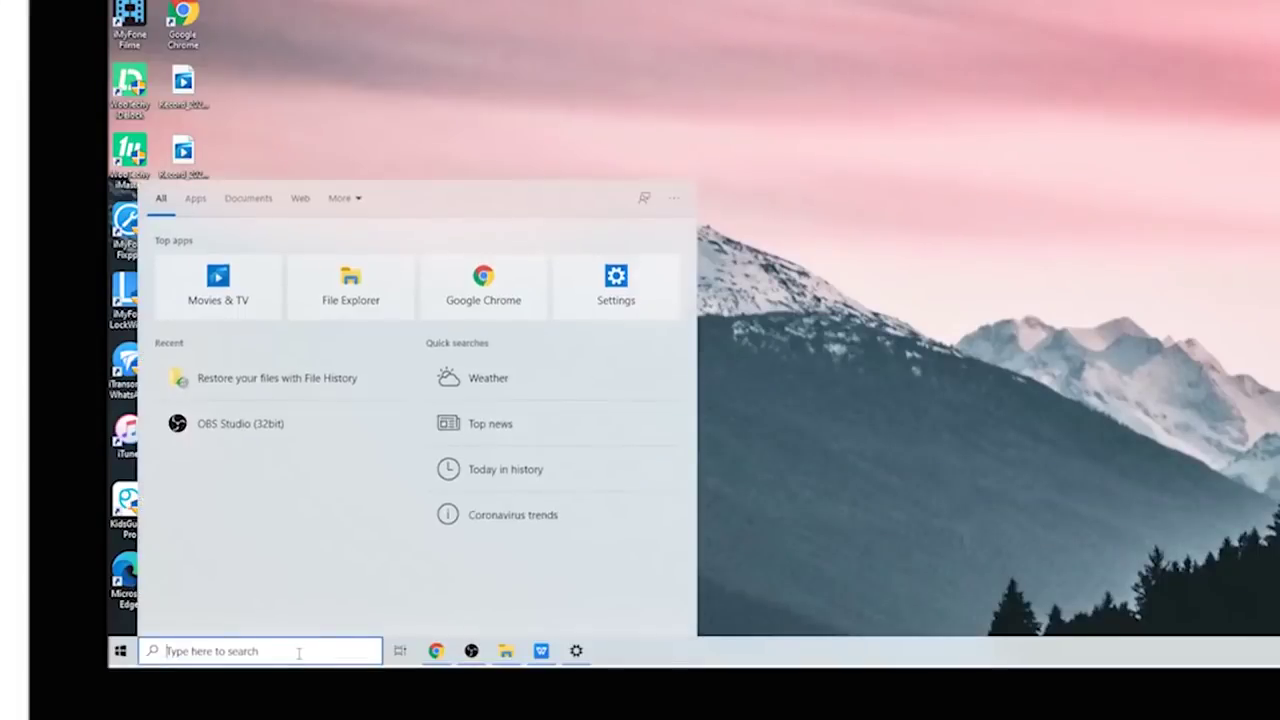
# Launch File History from a 'file history' search and open the backed-up Documents library.
pyautogui.write('file h')
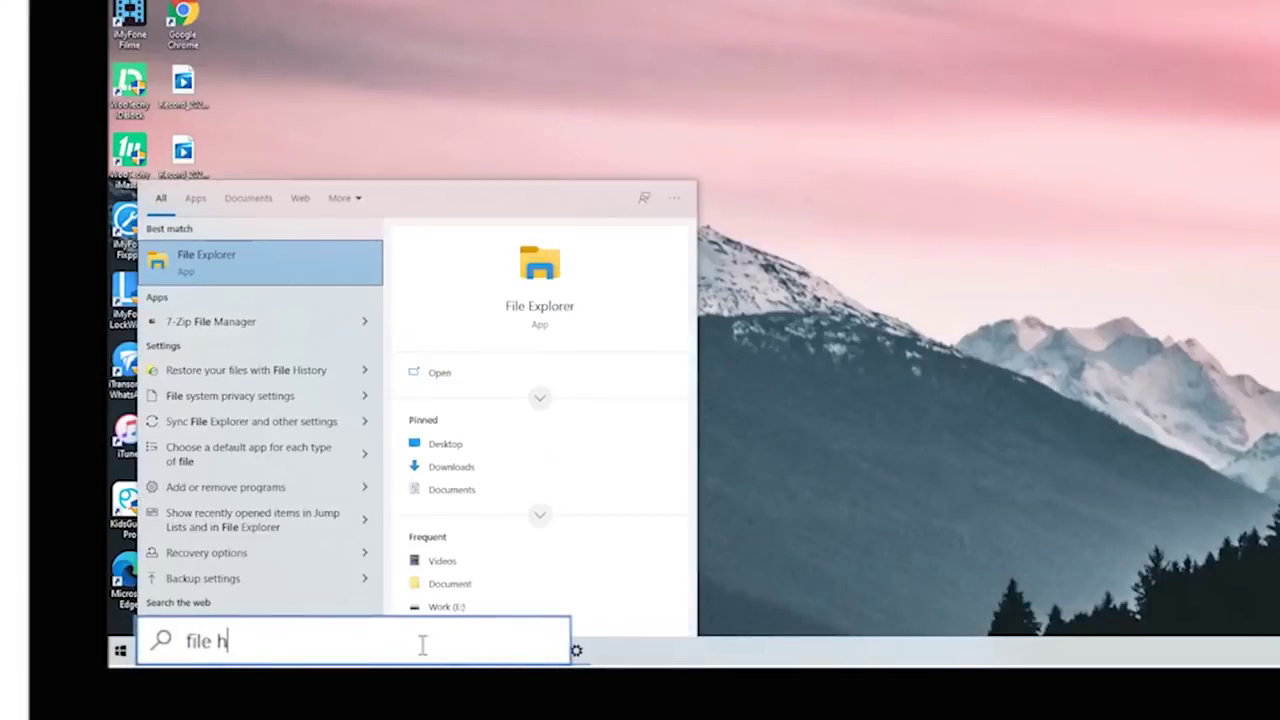
pyautogui.write('istory')
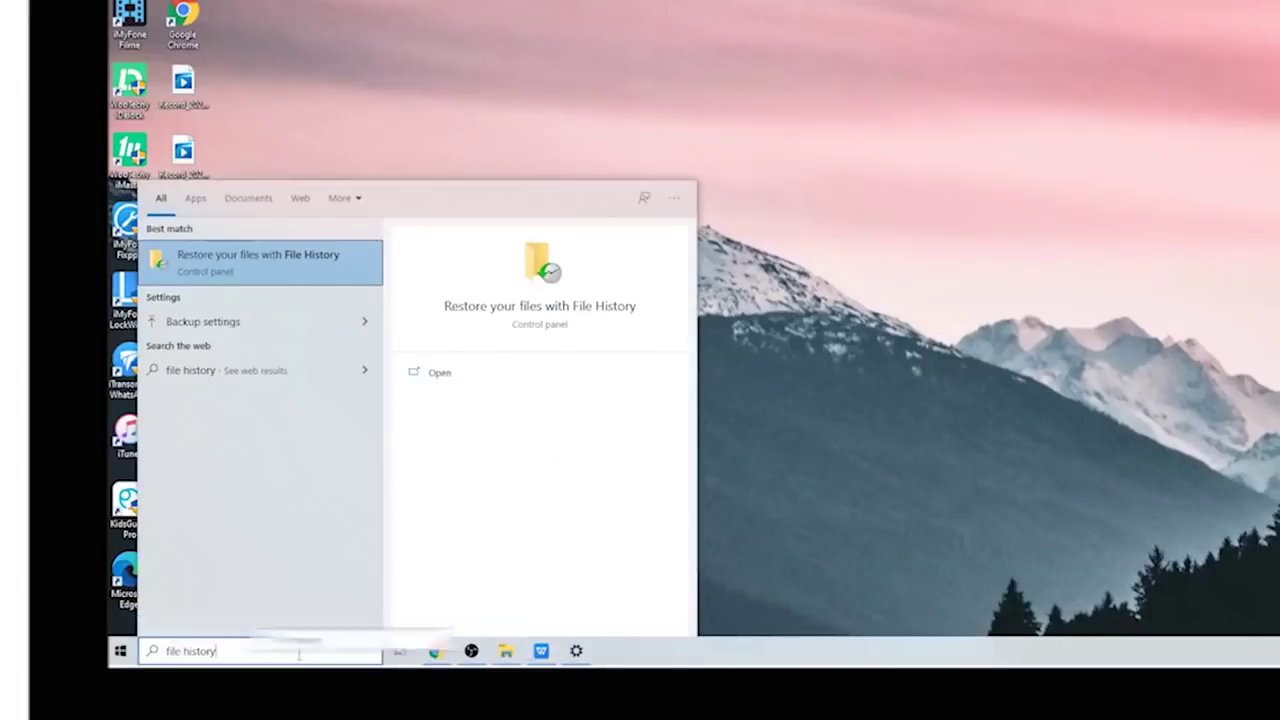
pyautogui.press('Return')
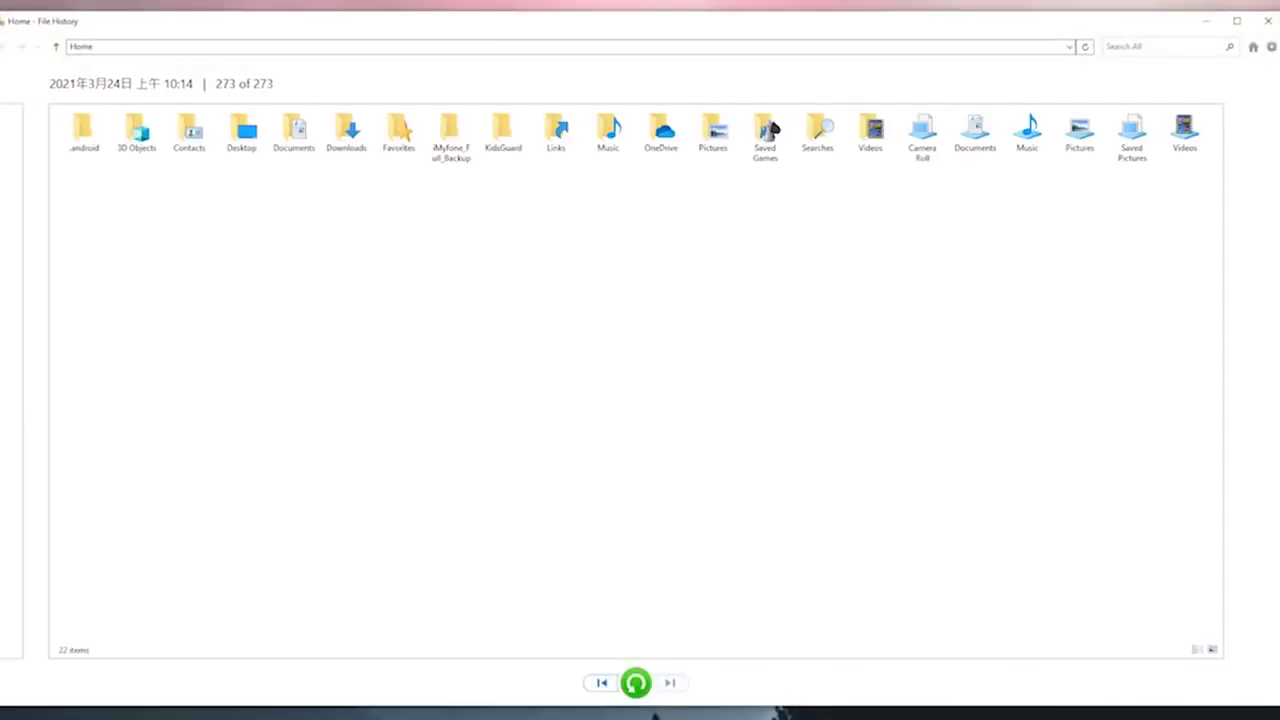
pyautogui.click(975, 132)
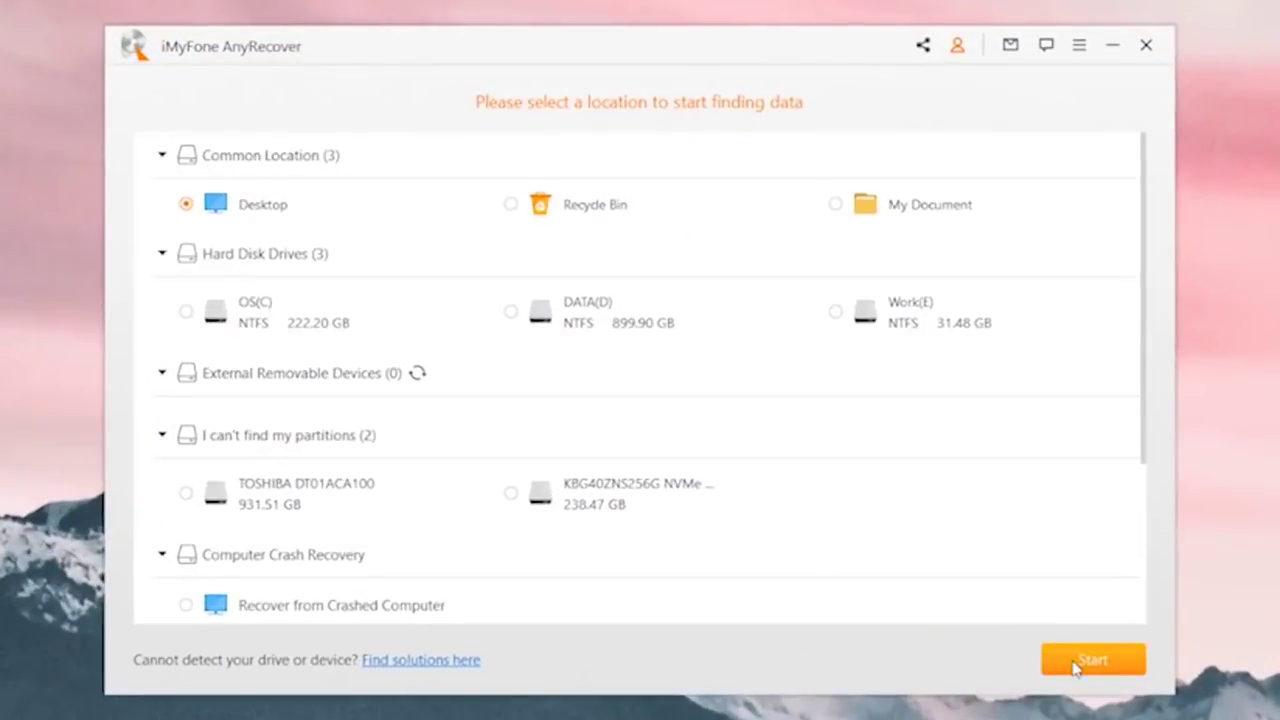
# Start the AnyRecover scan of drive OS(C) and let it complete.
pyautogui.click(1075, 668)
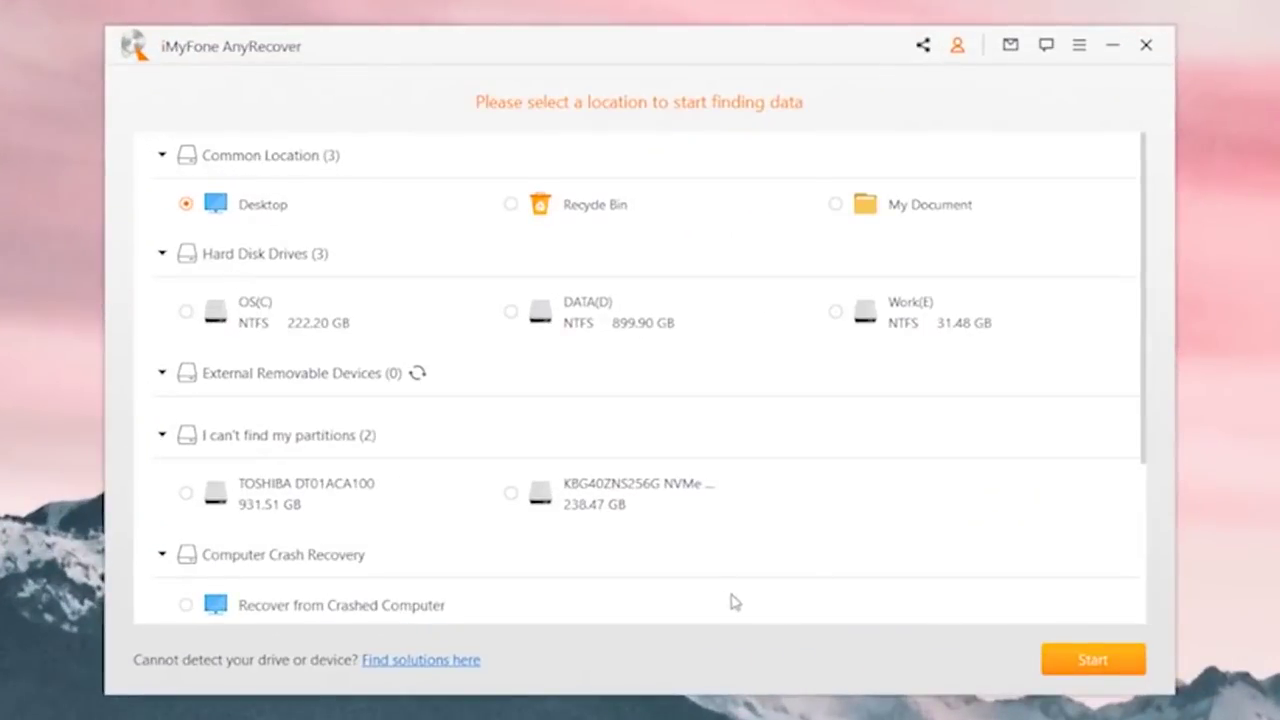